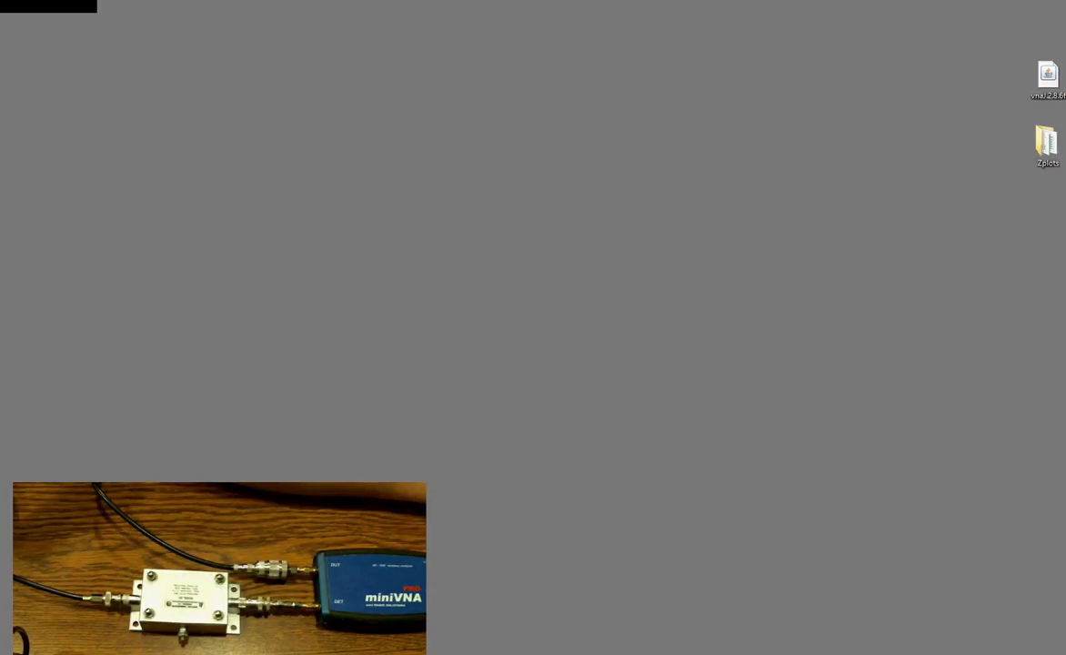
Step: Launch vna/J 2.8.6f from its desktop icon
left_click(1048, 76)
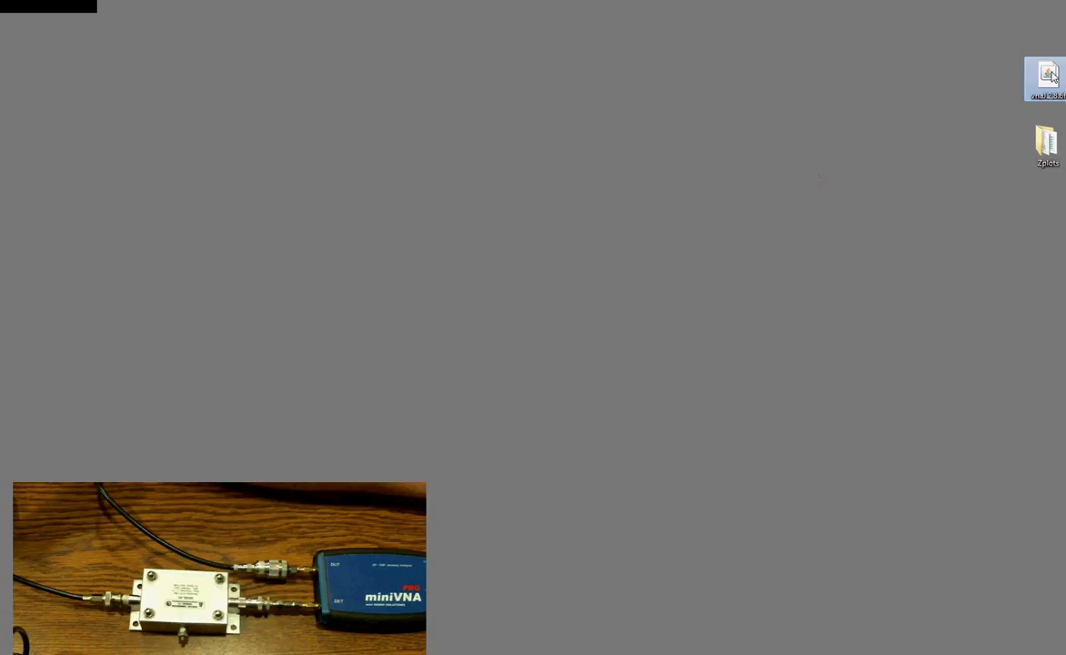
double_click(1048, 77)
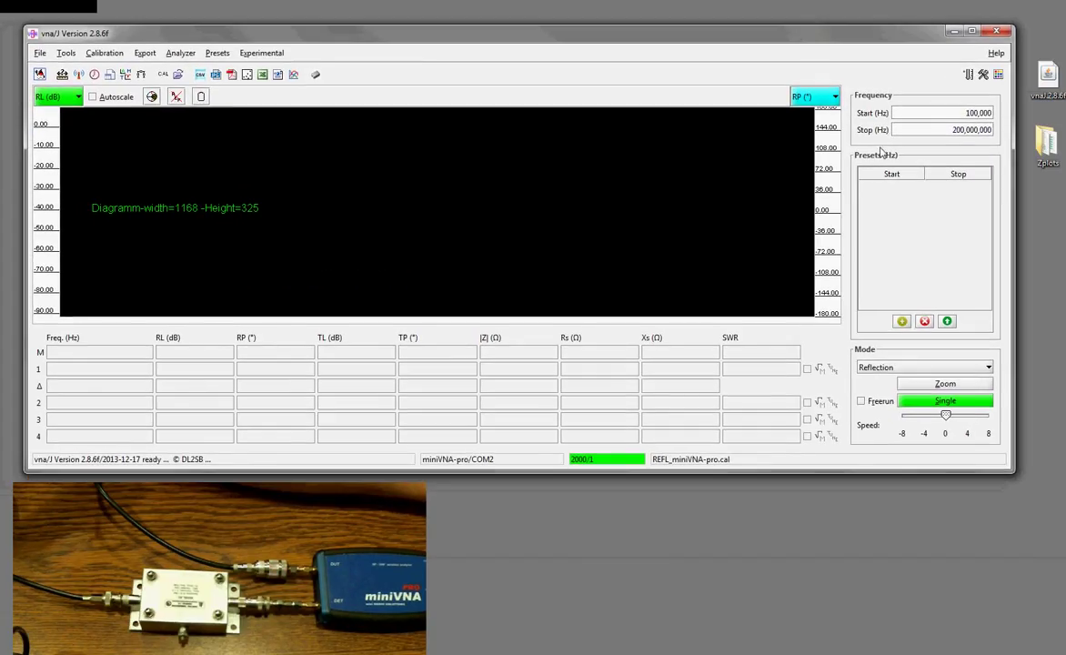
Step: Switch vna/J to Transmission mode and set the stop frequency to 30m (30,000,000 Hz)
left_click(923, 367)
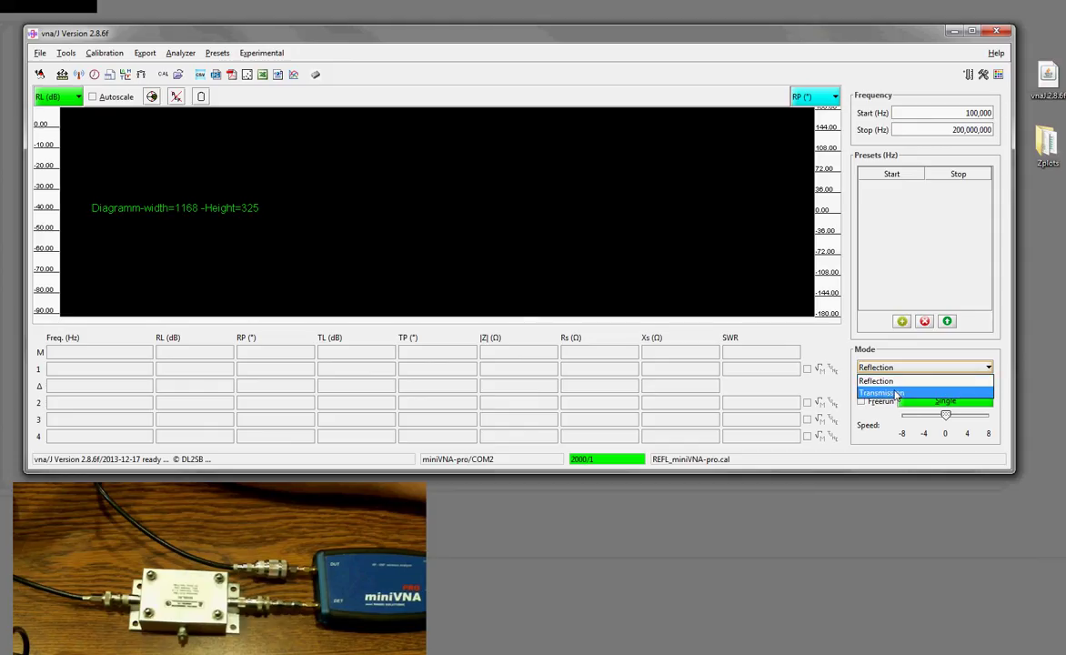
left_click(906, 391)
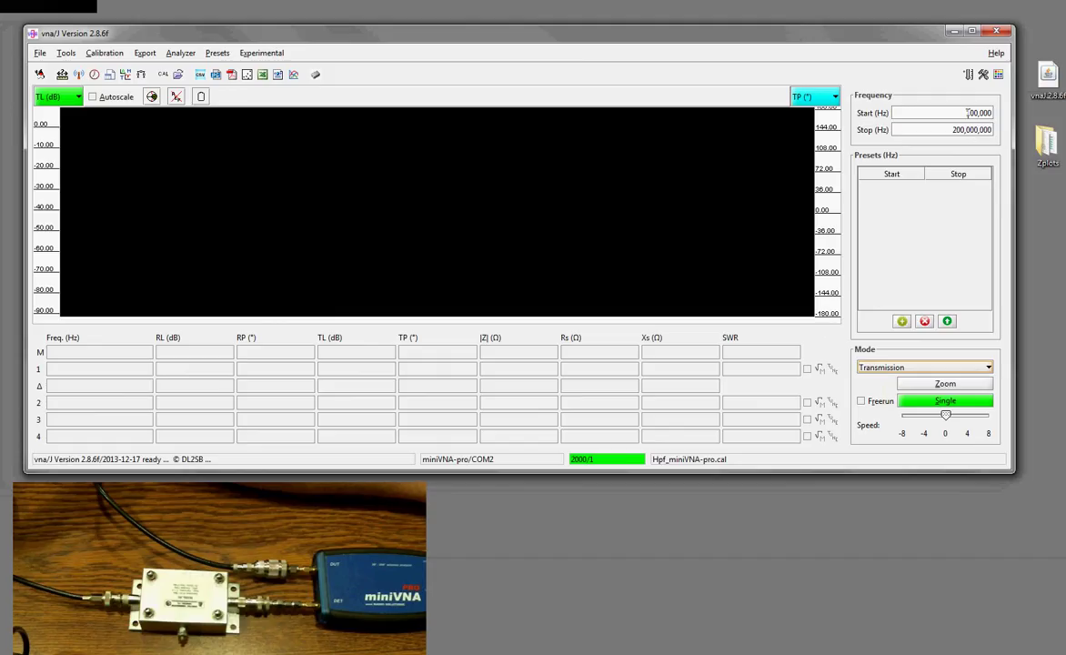
left_click_drag(958, 129, 953, 129)
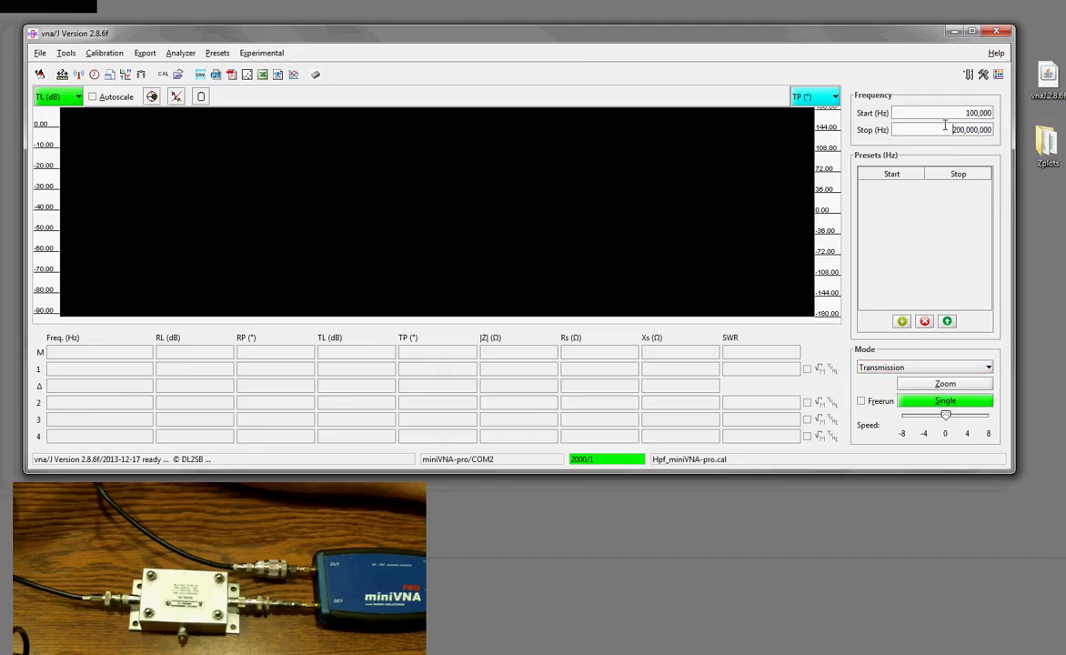
double_click(946, 126)
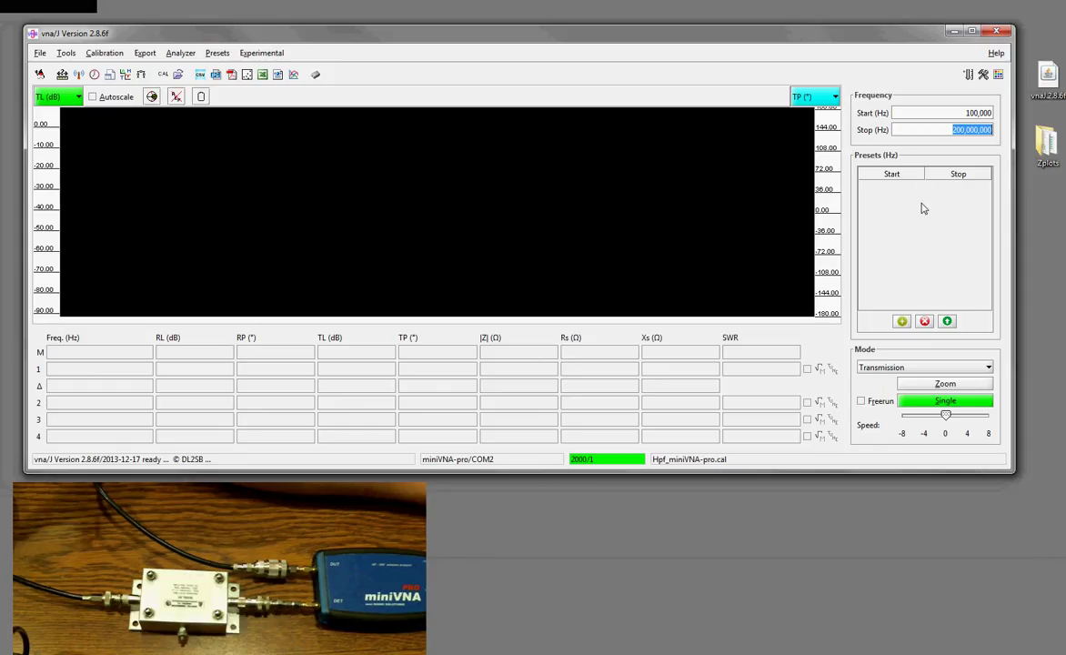
type("30")
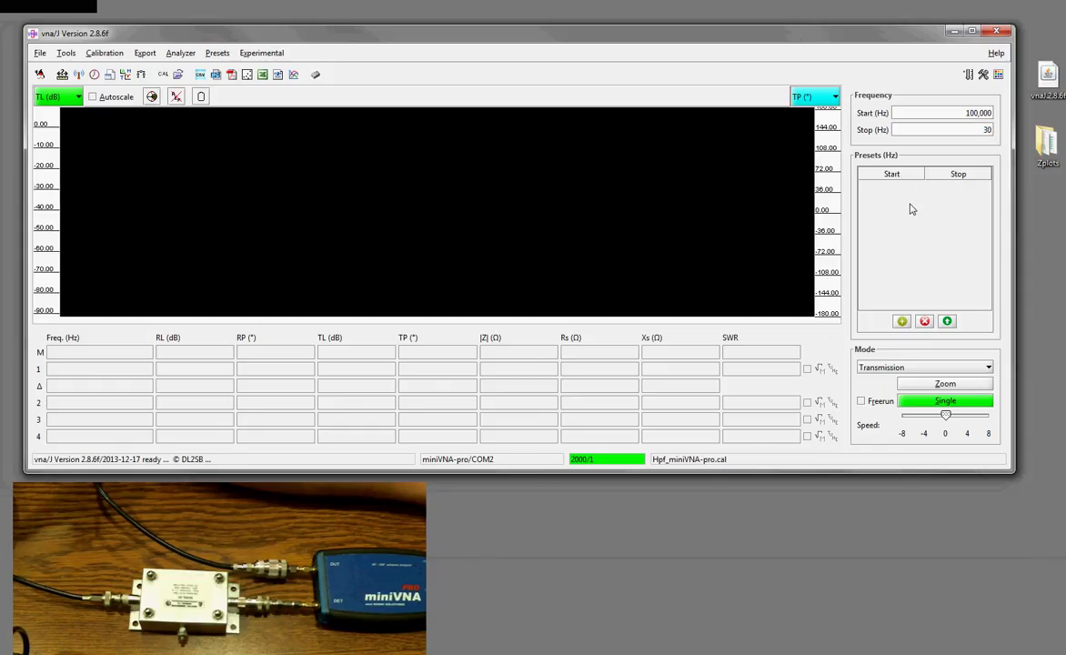
type("m")
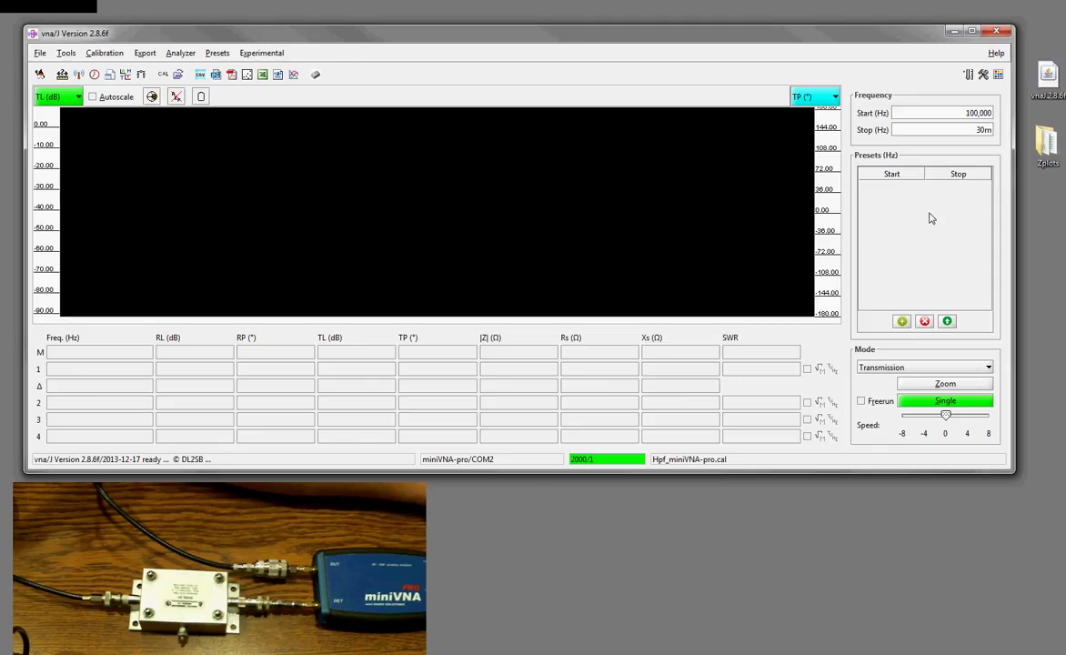
key("Return")
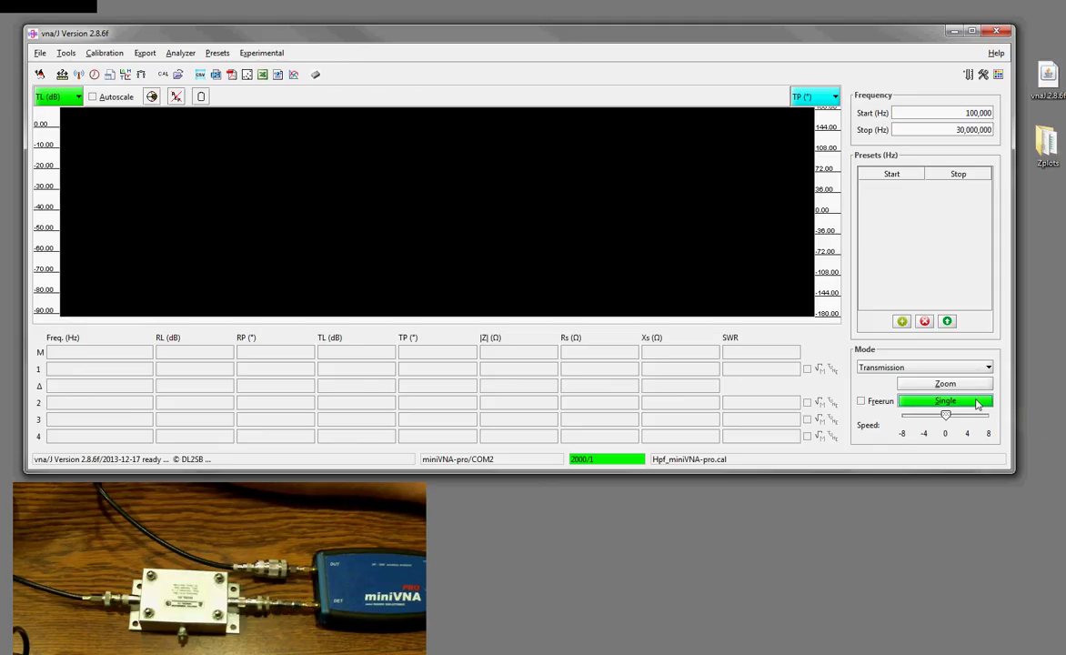
Step: Run a single 100 kHz–30 MHz sweep and set the TP (°) trace to '- none -'
left_click(978, 404)
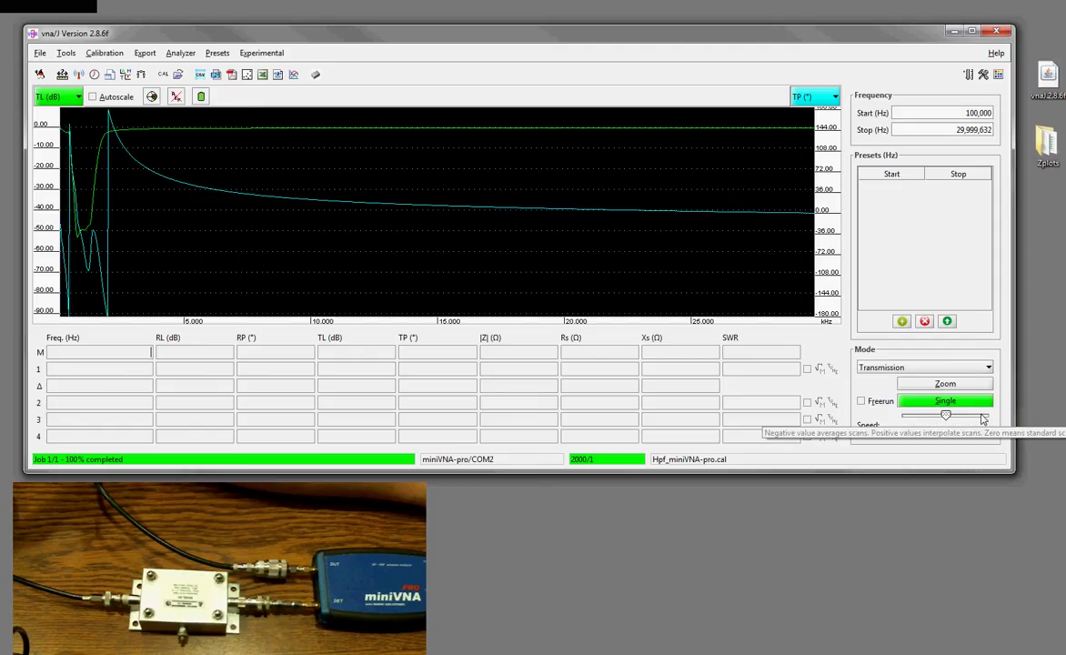
left_click(818, 96)
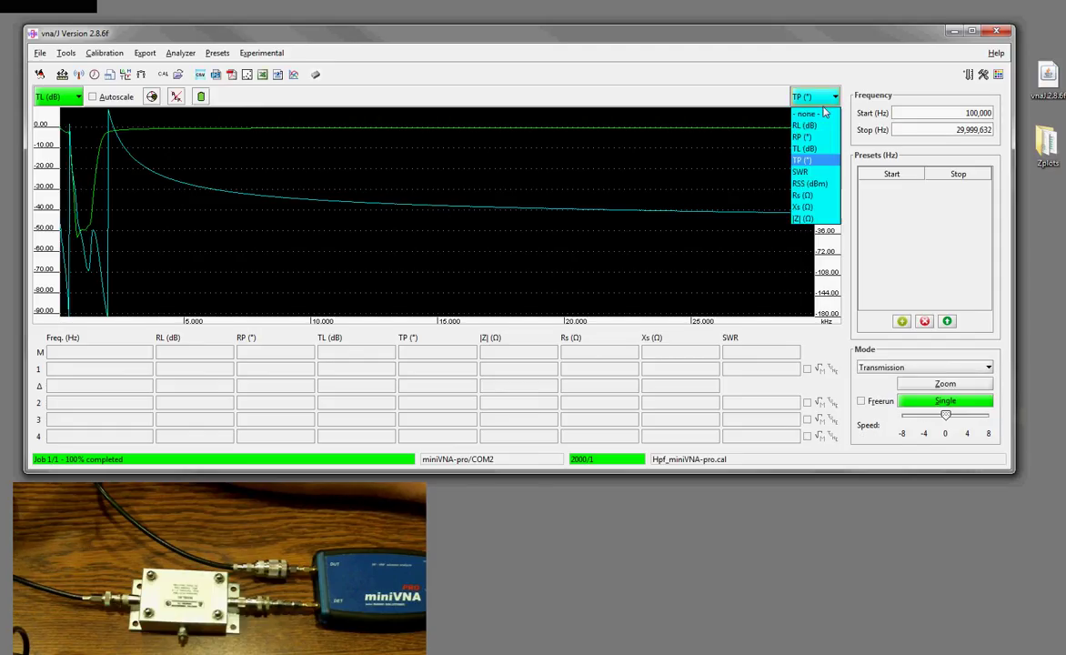
left_click(819, 115)
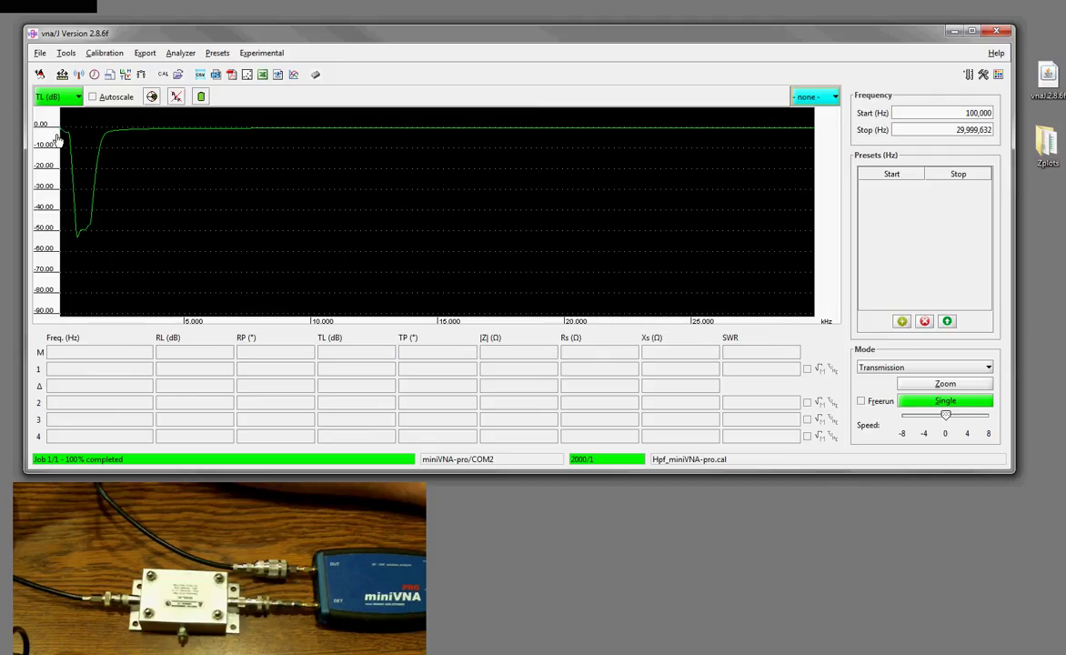
Step: Change the stop frequency to 2m and rerun a single sweep over 100 kHz–2 MHz
left_click(937, 133)
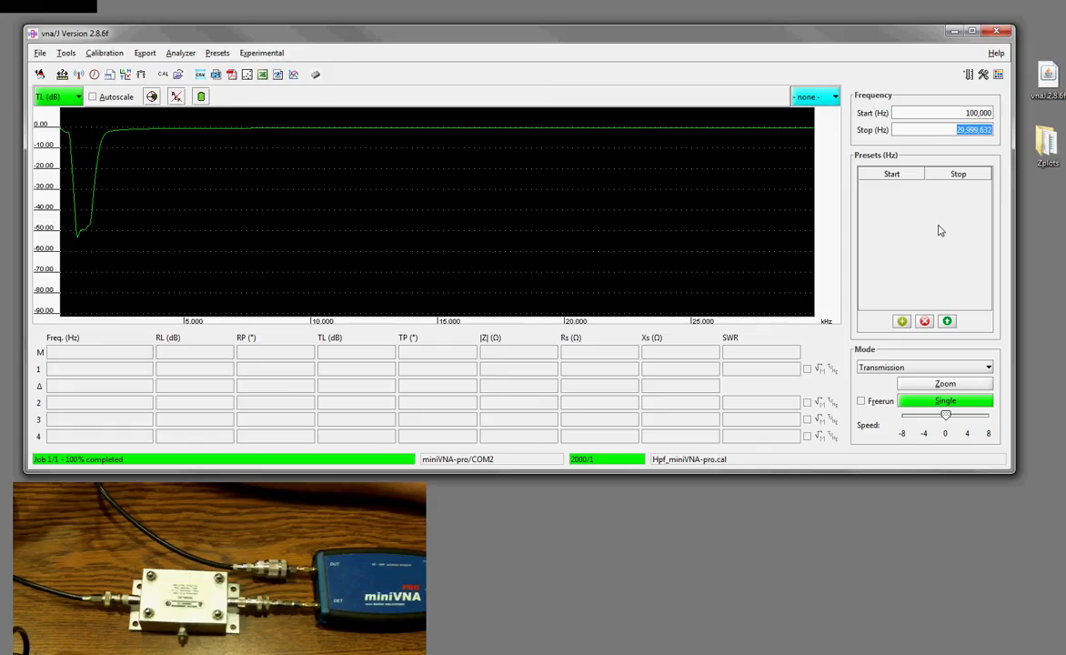
type("2")
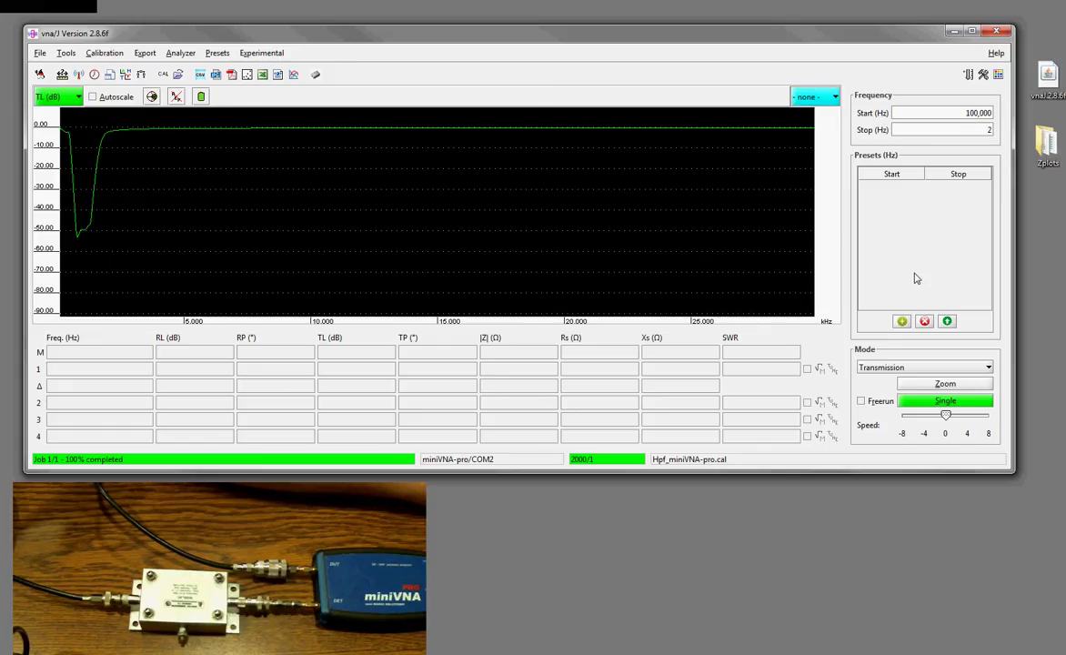
type("m")
key("Return")
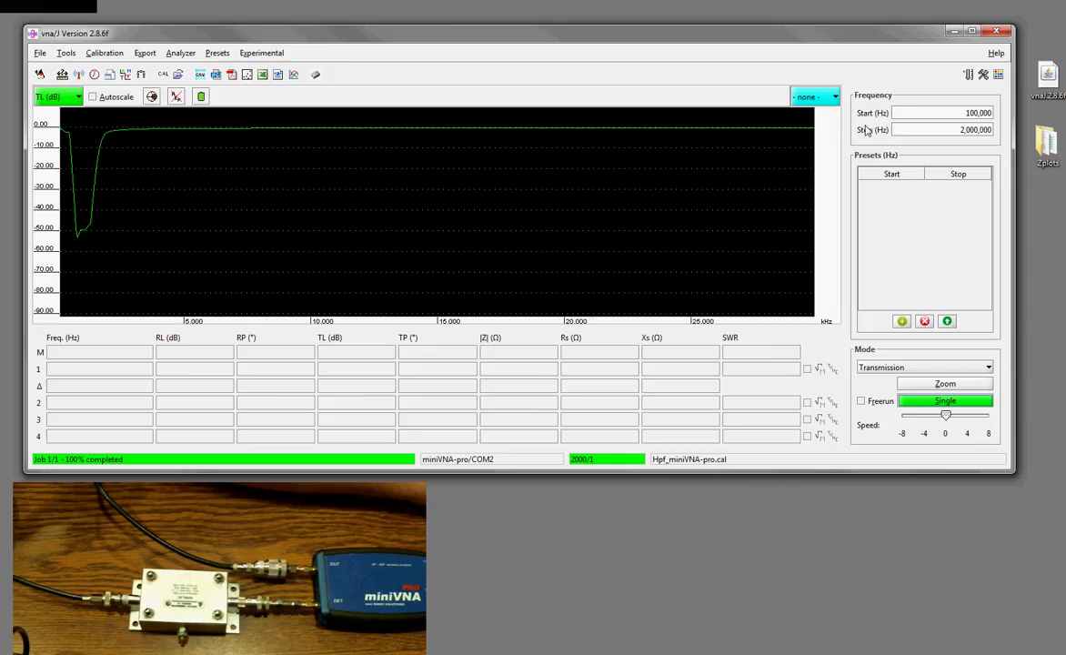
left_click(948, 402)
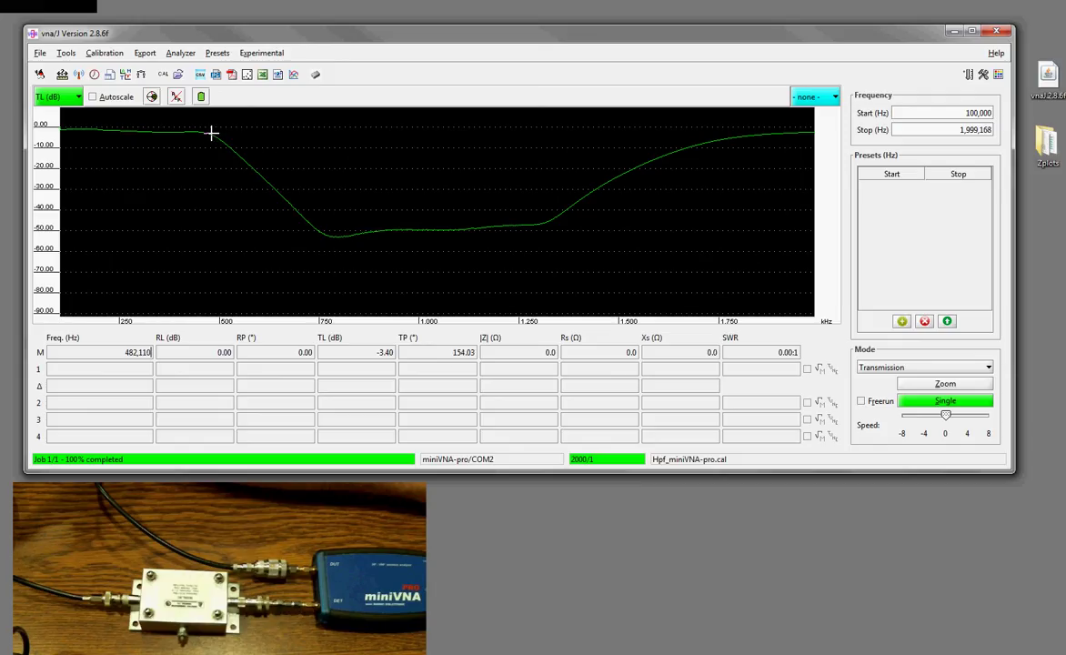
Step: Place markers at the notch start, bottom, rising edge and right end (482,110 to 1,981,282 Hz)
left_click(212, 132)
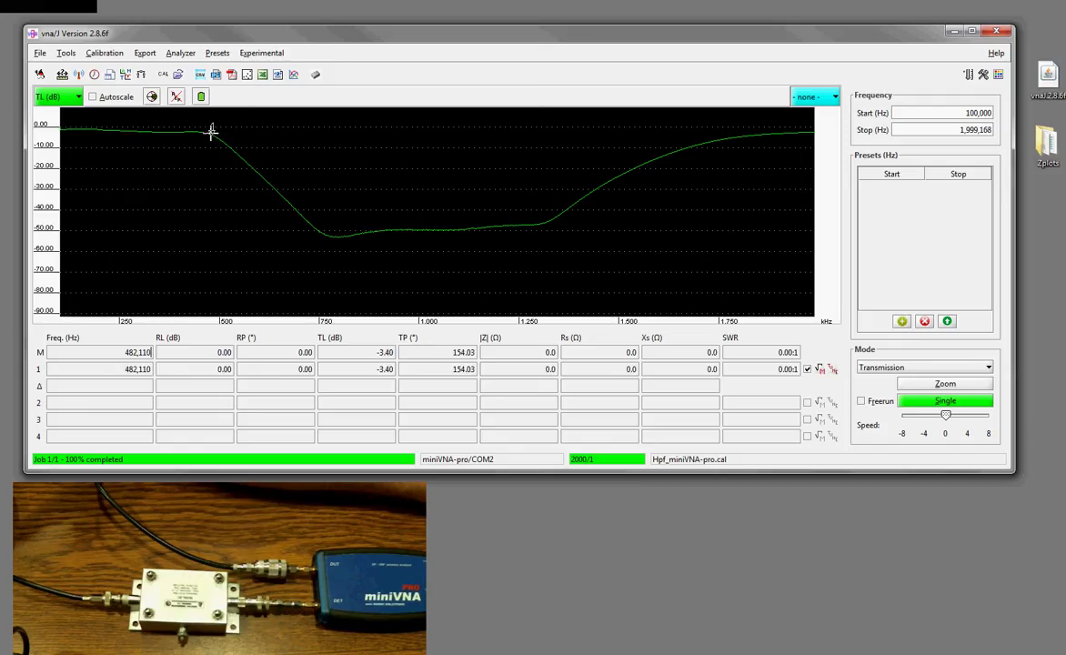
left_click(333, 233)
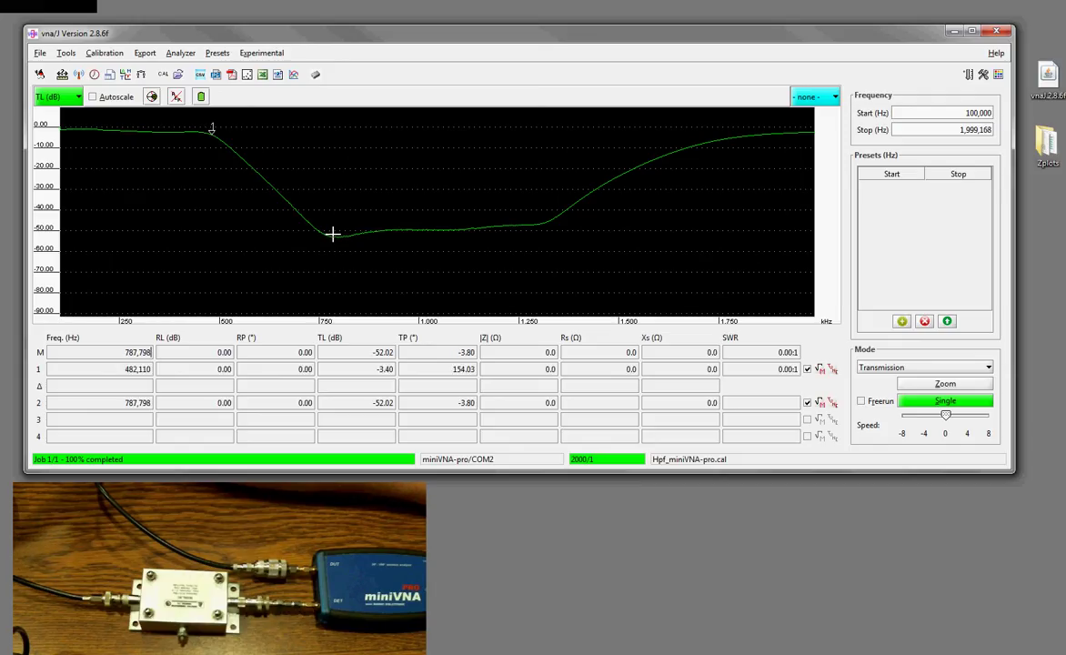
left_click(551, 221)
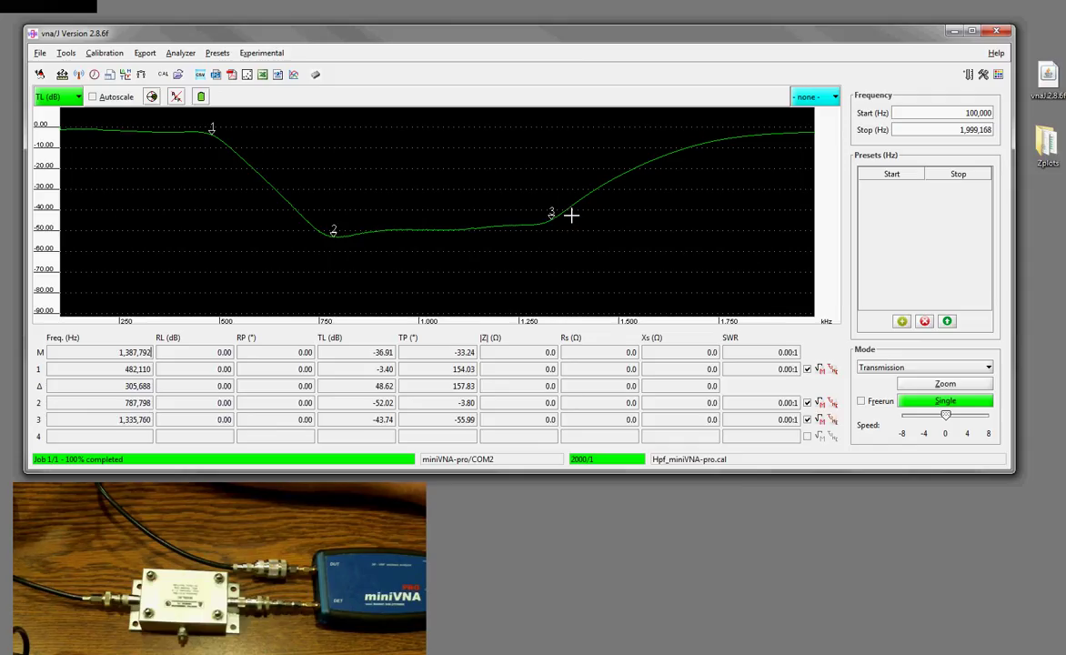
left_click(808, 132)
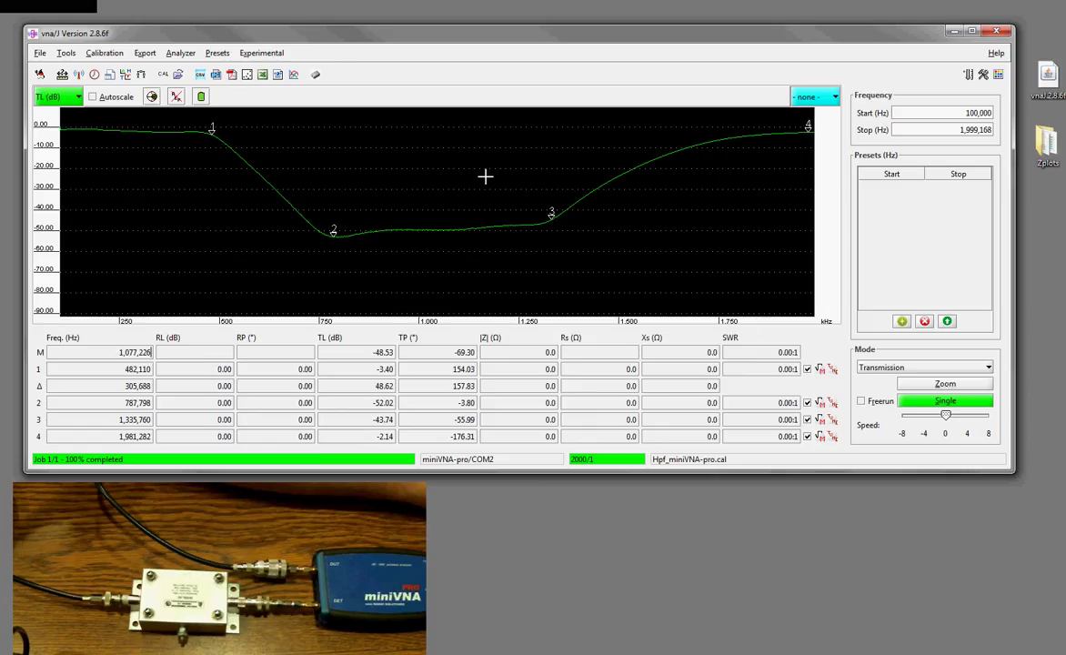
Step: Close vna/J and confirm Terminate
left_click(998, 33)
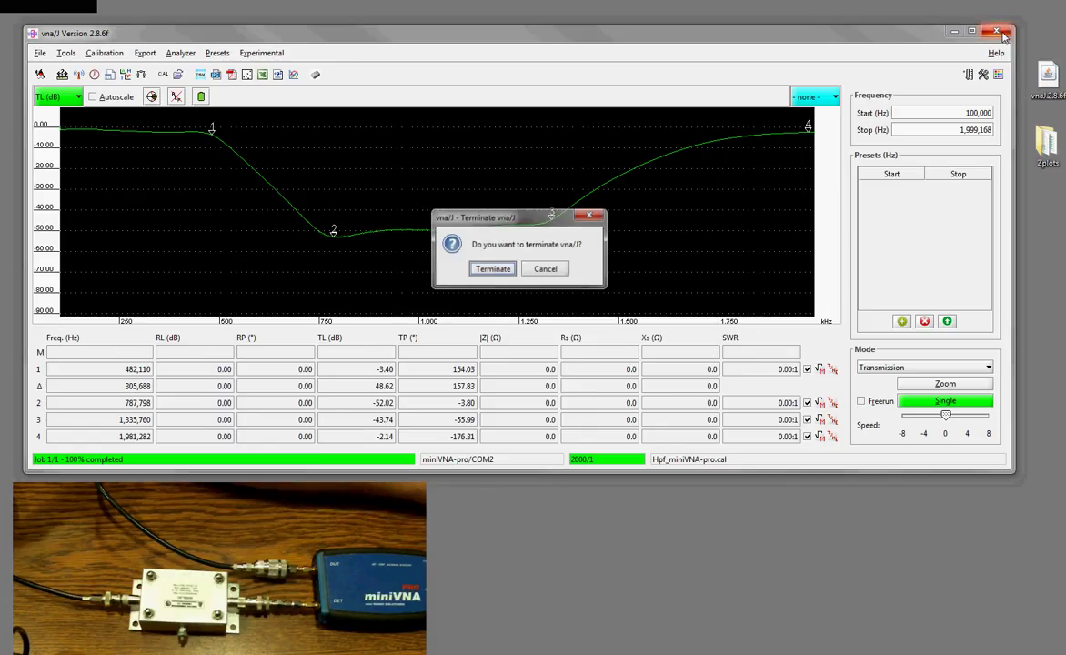
left_click(506, 275)
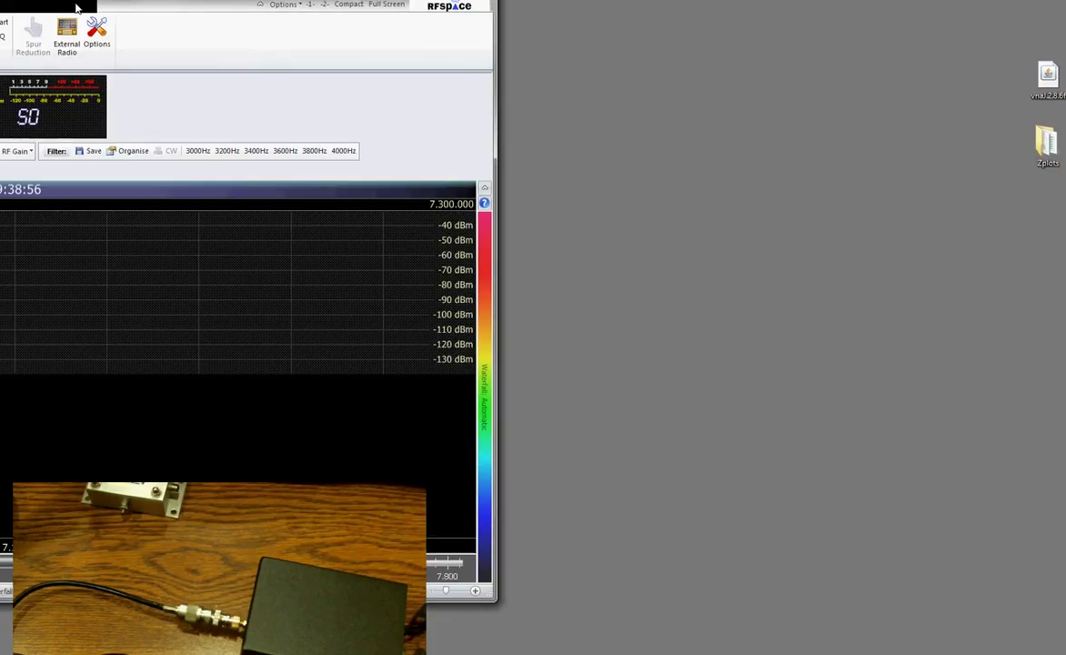
Step: Drag the SDR-RADIO window by its title bar fully onto the desktop
left_click_drag(0, 5, 437, 32)
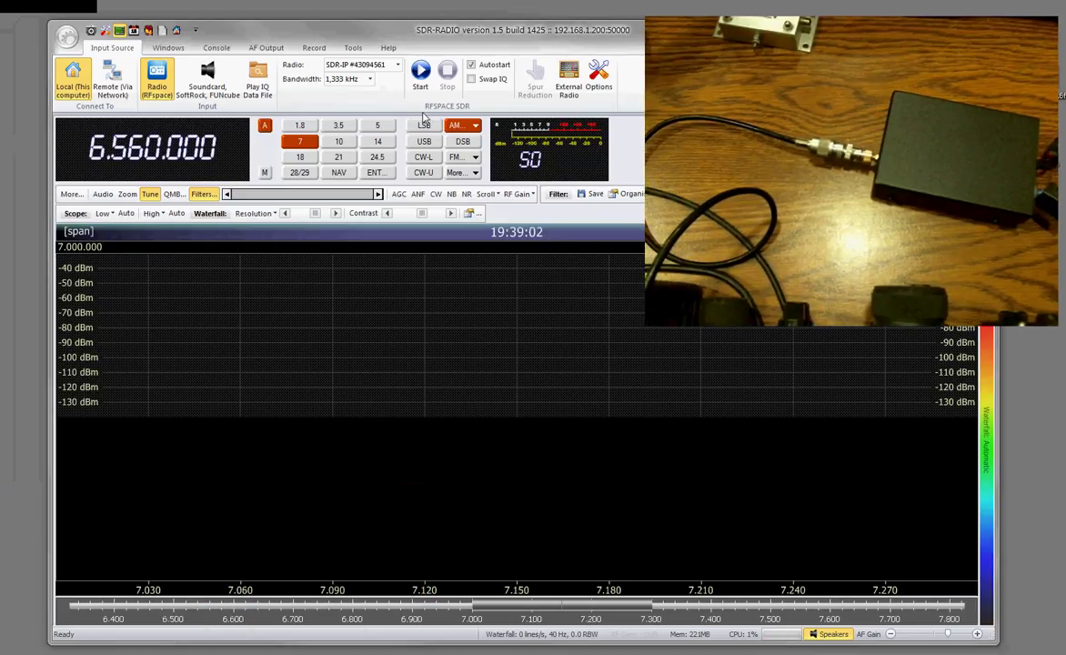
Step: Start the SDR-IP and step through the 3.5, 14 and 28/29 MHz bands
left_click(420, 73)
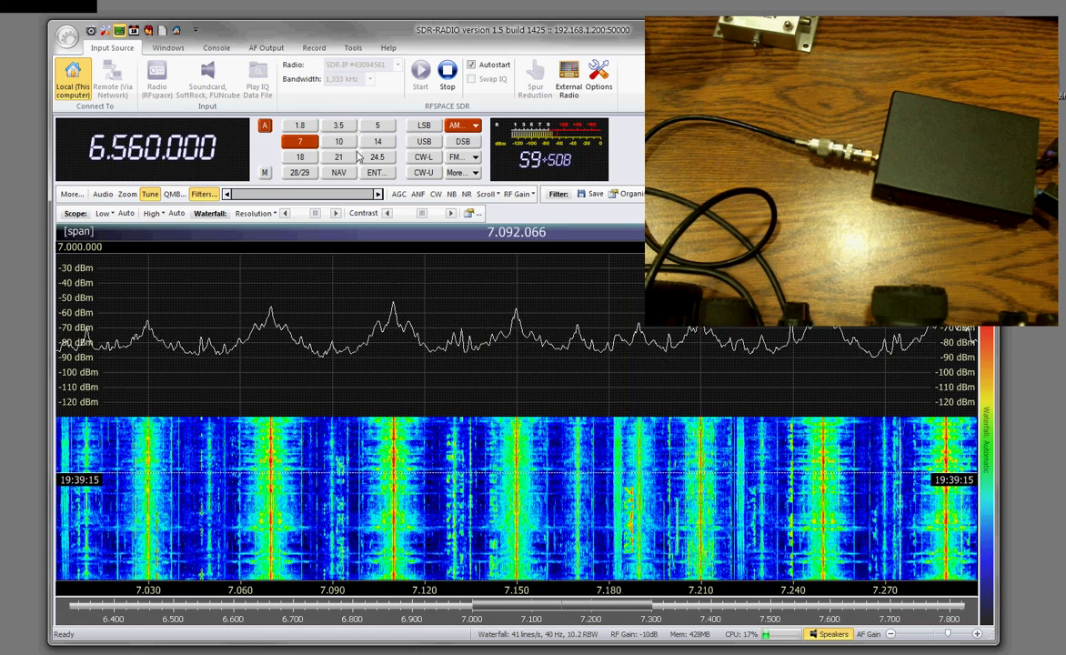
left_click(336, 127)
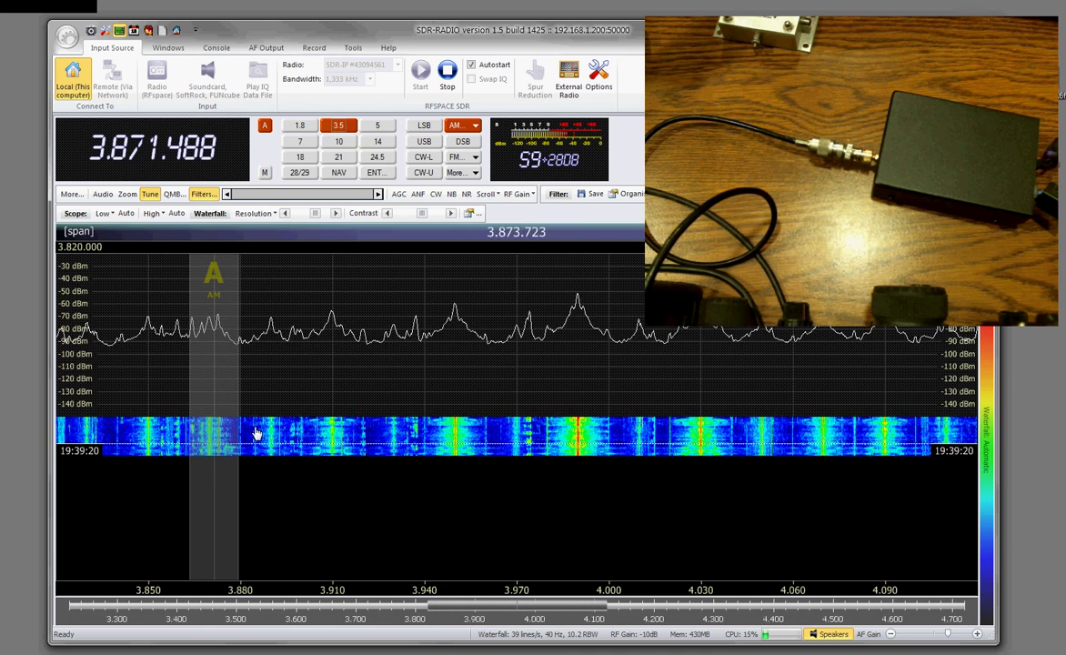
left_click(375, 143)
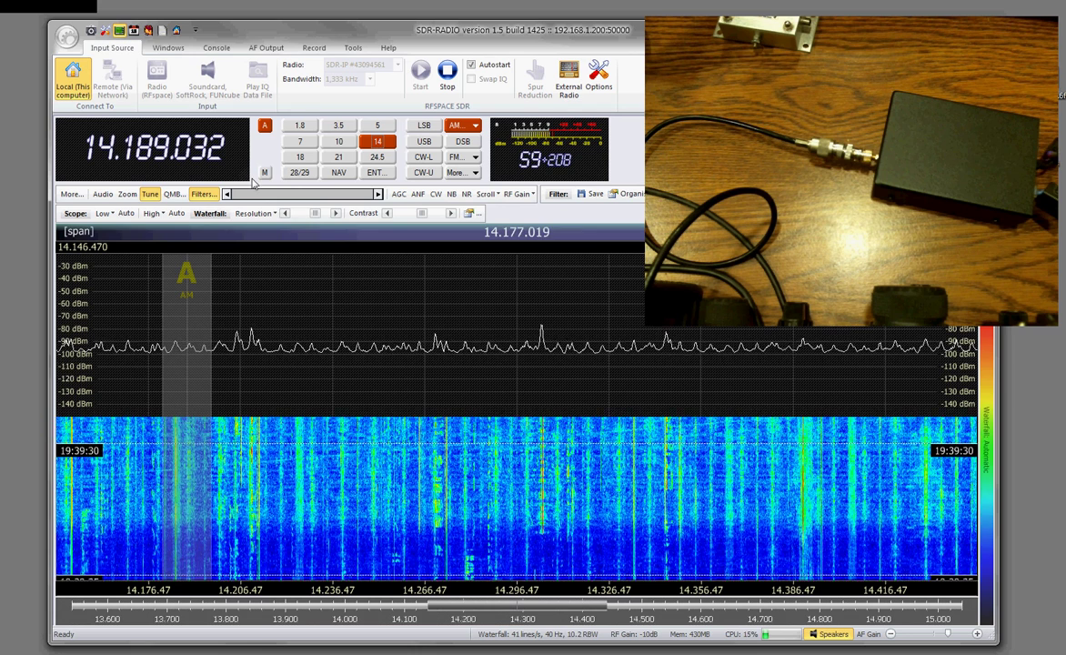
left_click(302, 174)
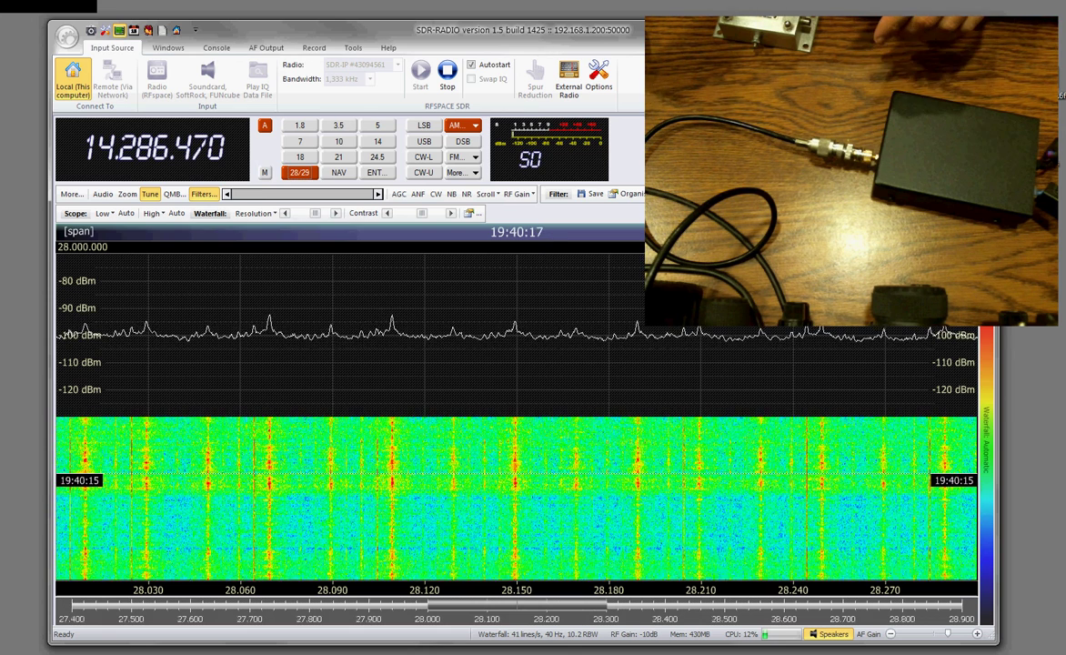
Step: Return via band 7 to 80 m and try signals near 3.990, 4.030, then 3.951 MHz
left_click(303, 144)
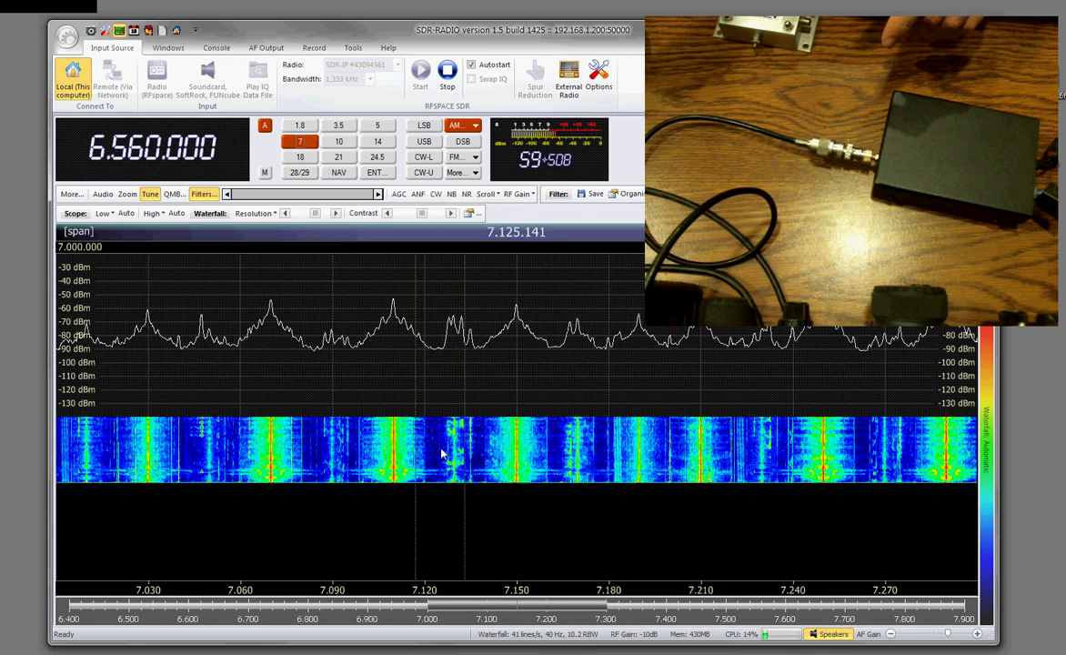
left_click(338, 126)
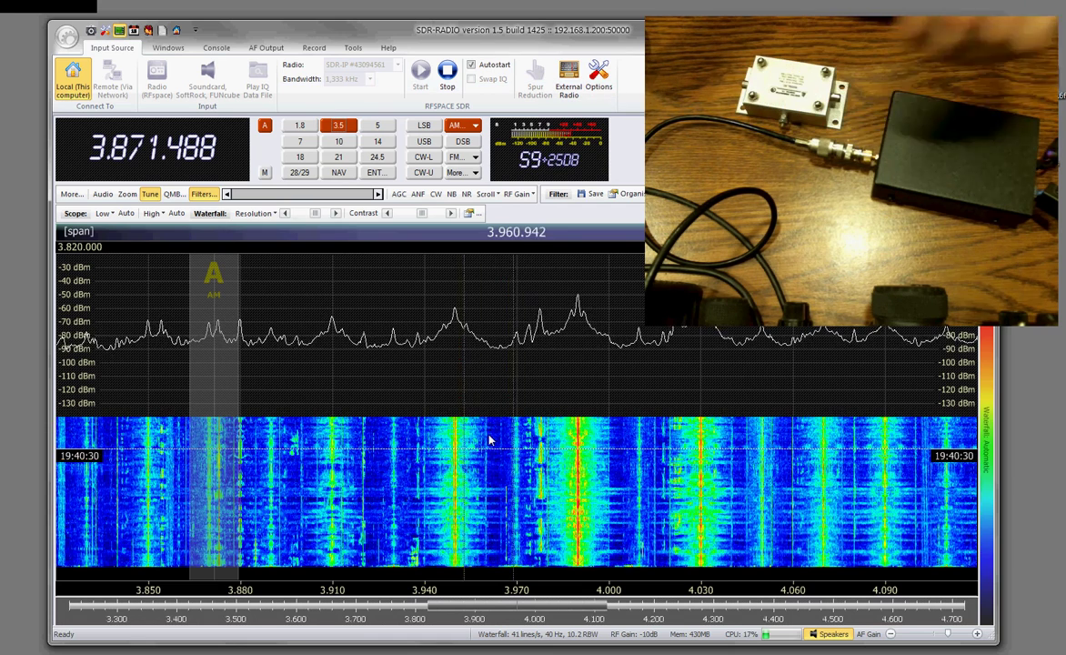
left_click(581, 512)
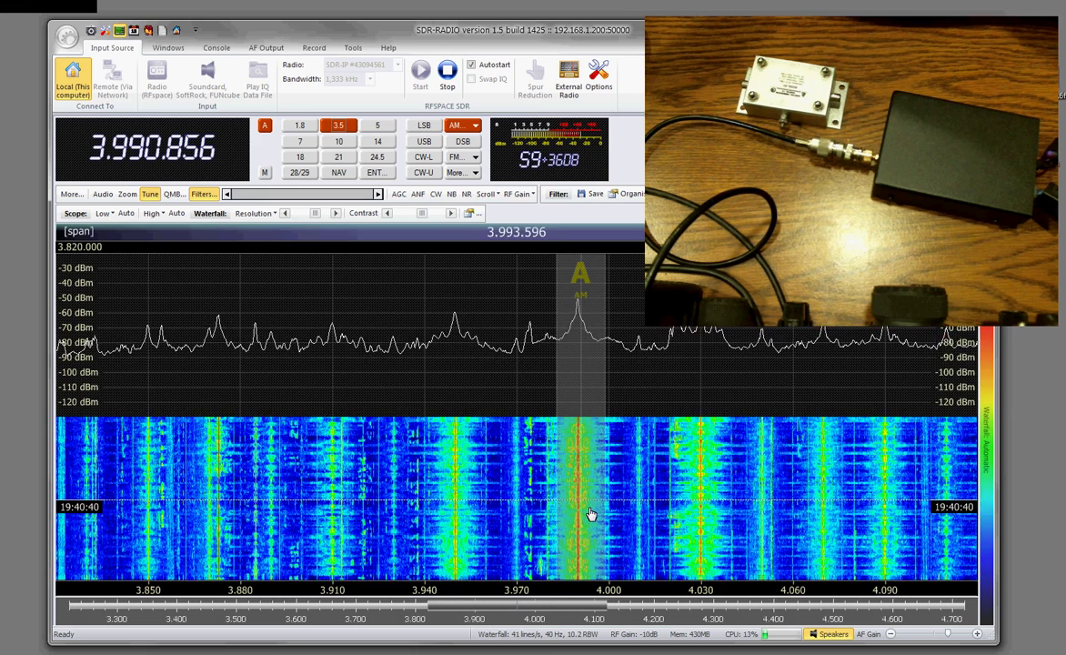
left_click(700, 496)
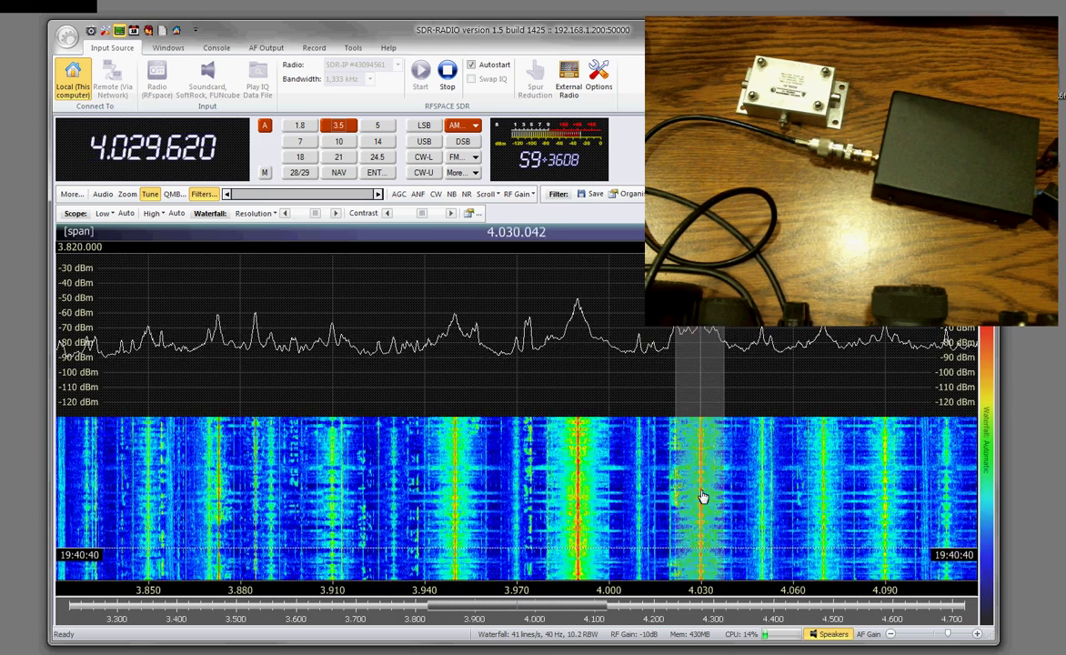
left_click(460, 492)
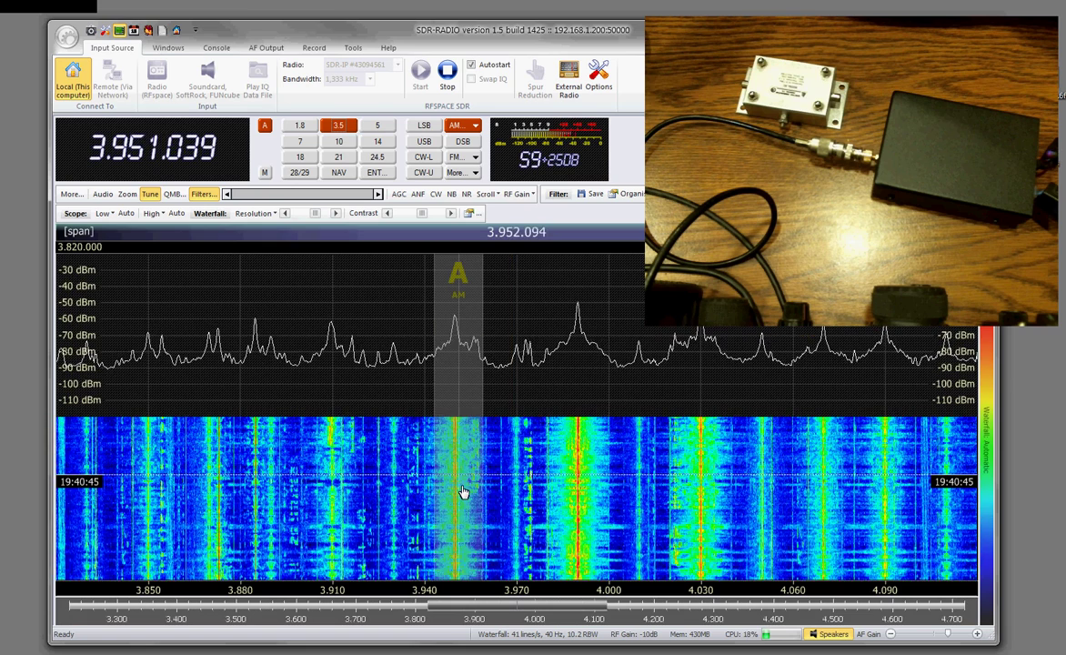
Step: Tune to the 80 m signal at 3.910.379 MHz in the waterfall
left_click(329, 463)
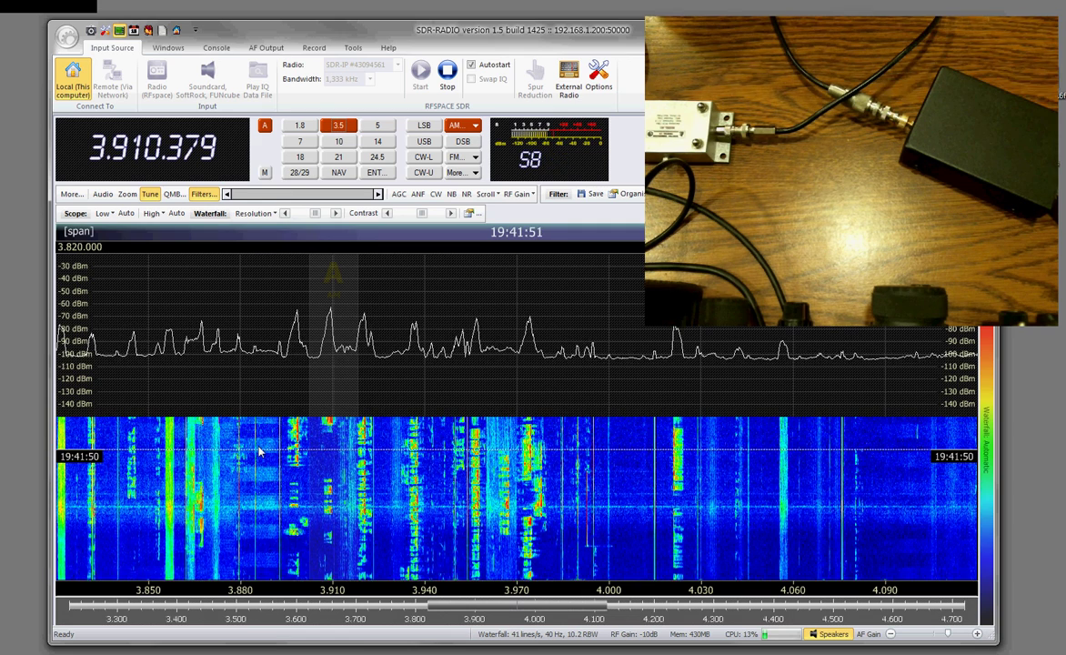
Step: Narrow the scope to a 100 kHz span and tune the LSB signal at 3.958.132 MHz
right_click(471, 473)
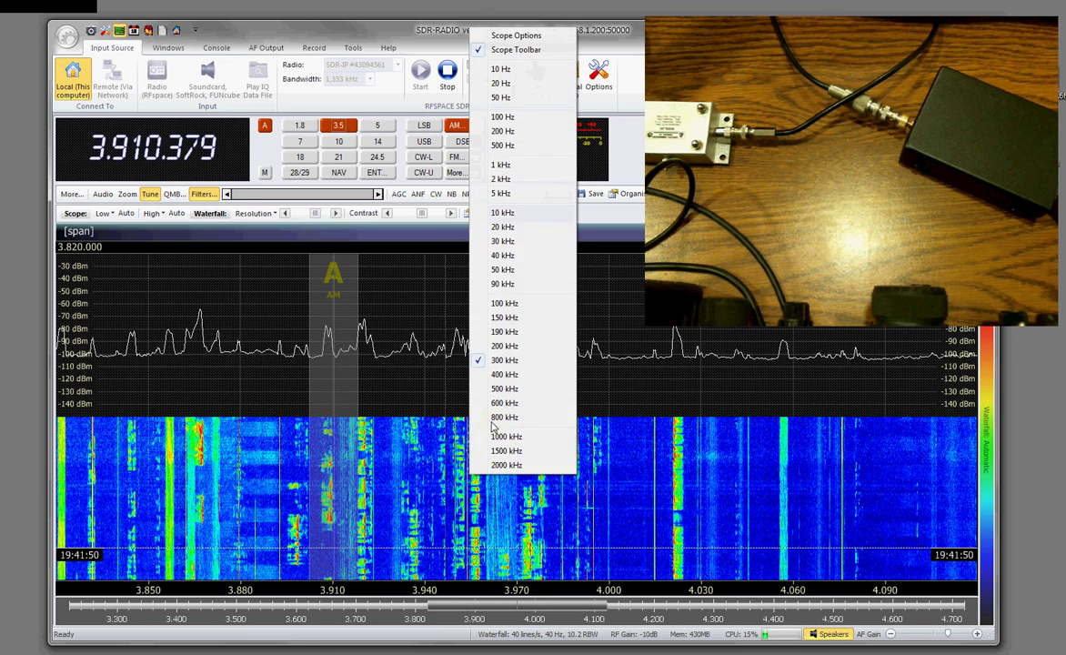
left_click(505, 305)
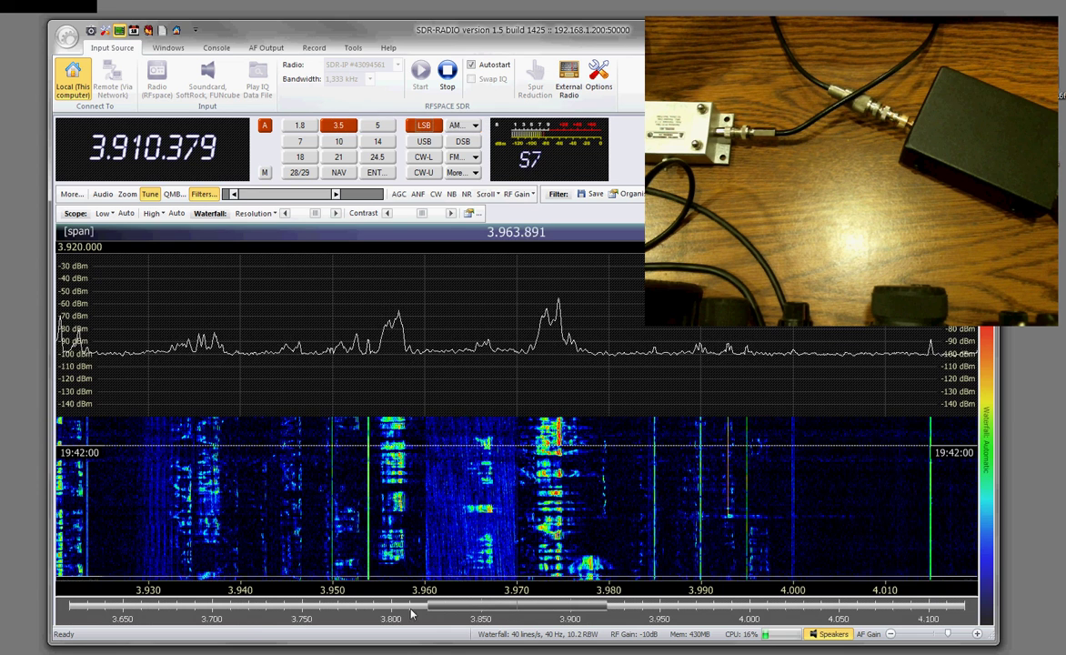
left_click(405, 555)
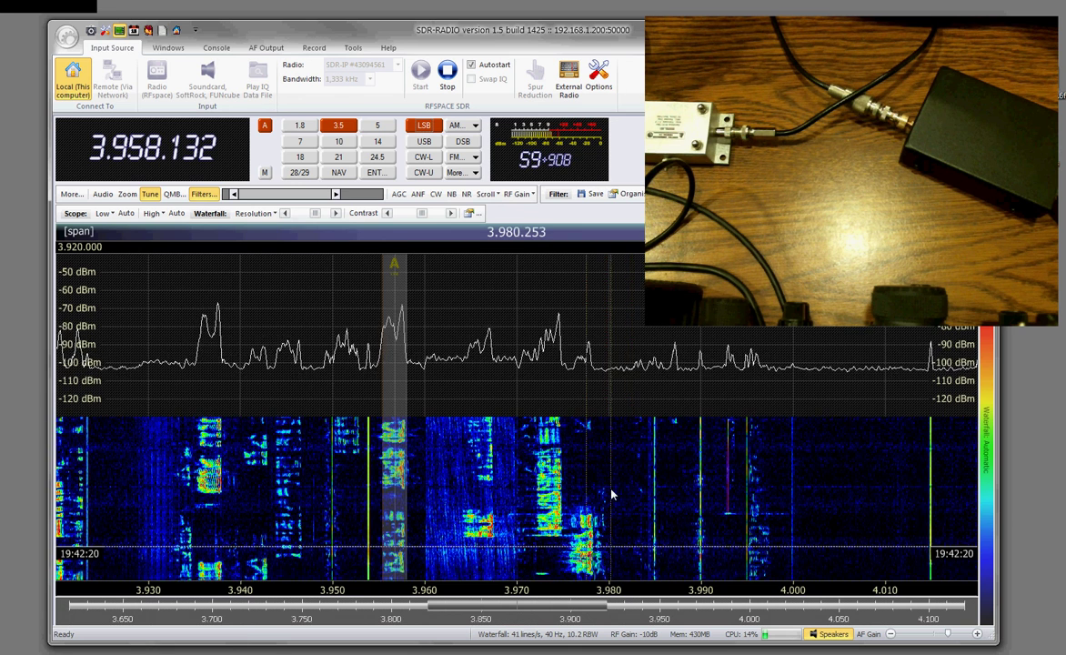
Step: Widen the scope to a 1000 kHz span and demodulate 3.873.090 MHz in AM
right_click(617, 491)
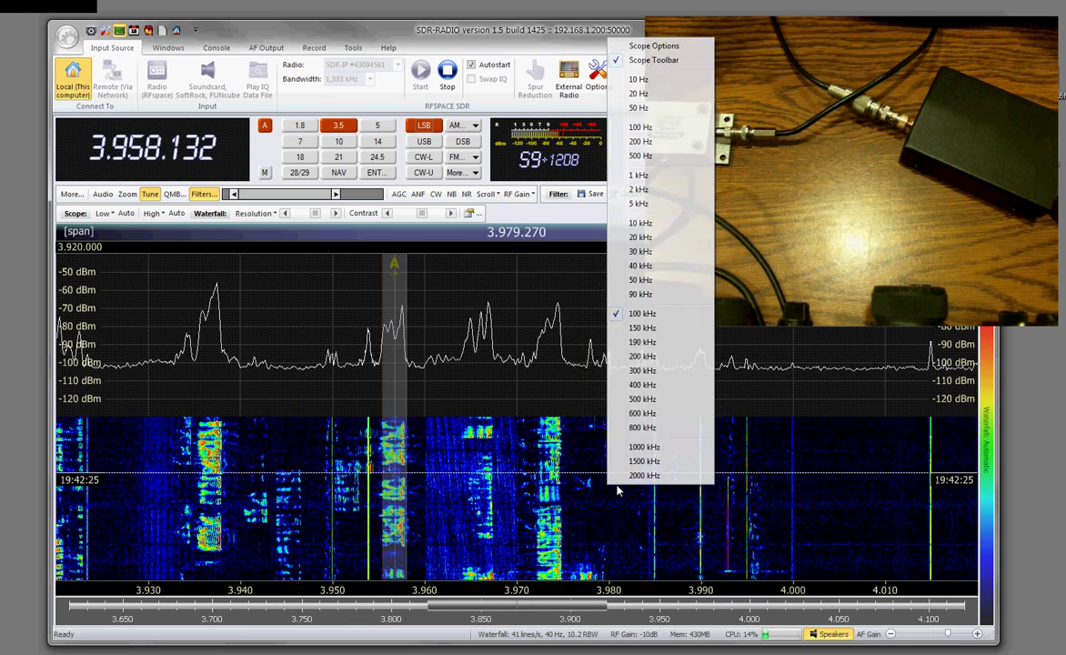
left_click(644, 446)
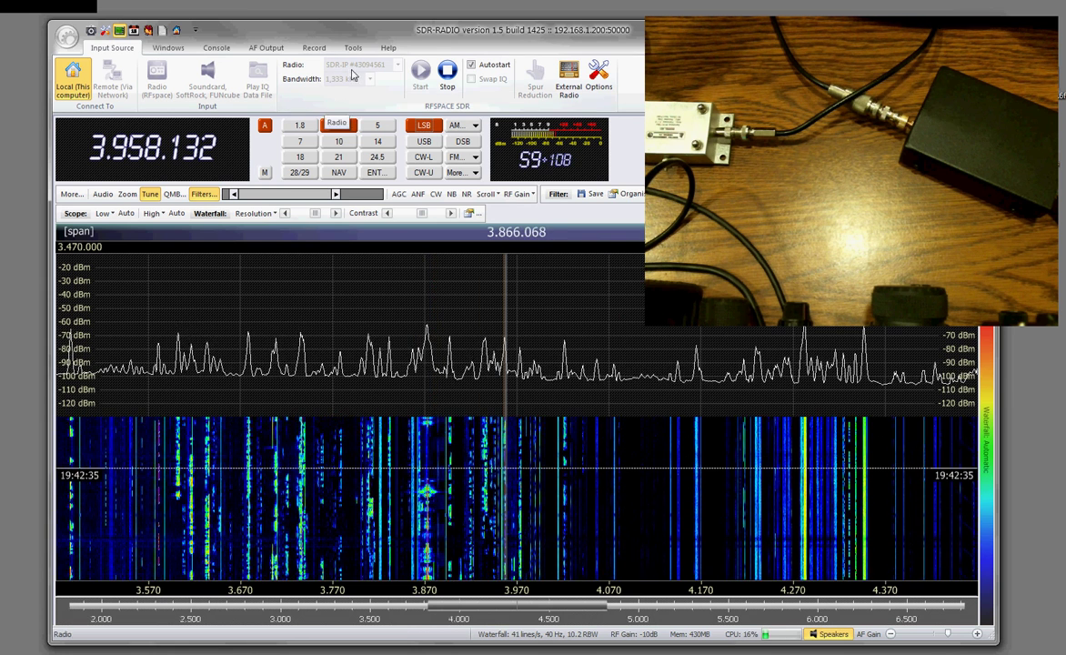
left_click(467, 129)
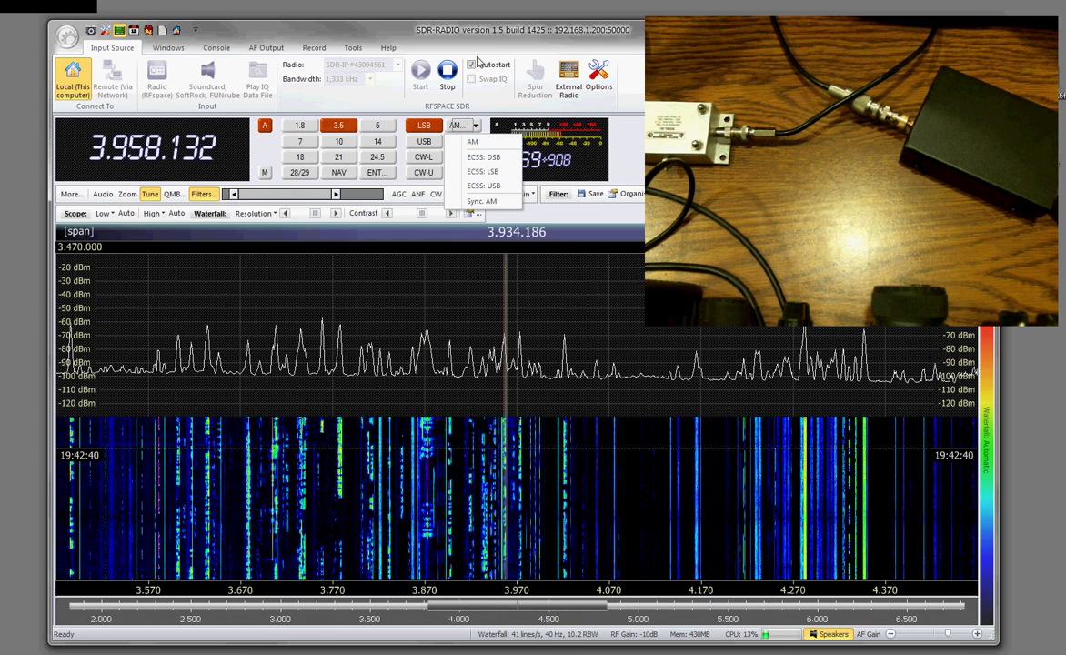
left_click(469, 143)
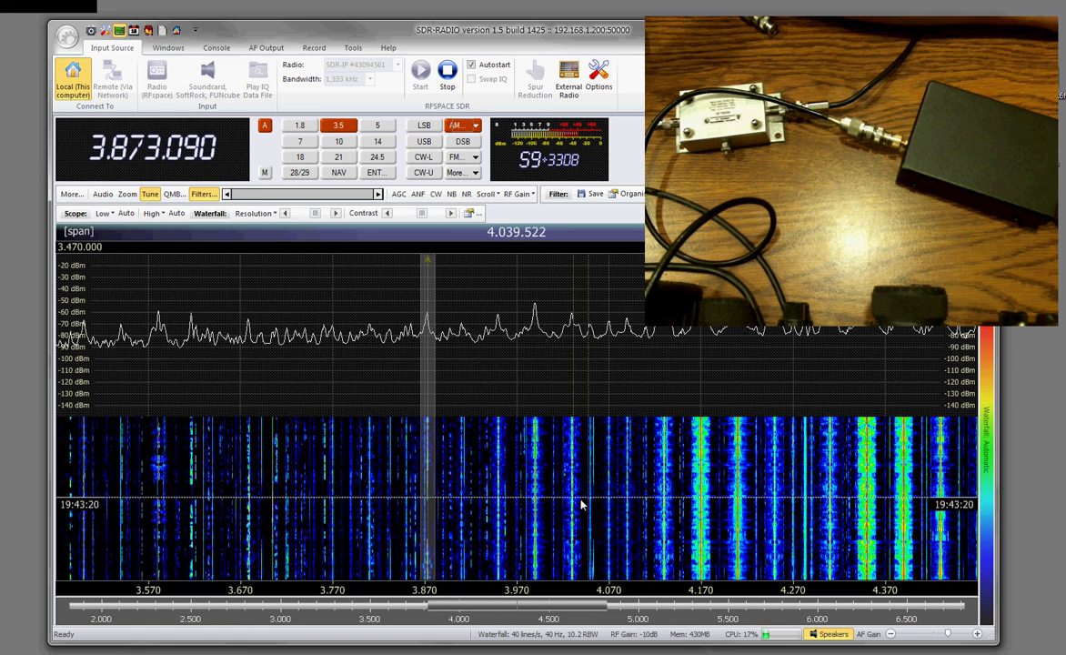
Step: Move to the 40 m band, tune 7.240.168 MHz, and set a 300 kHz scope span
left_click(291, 140)
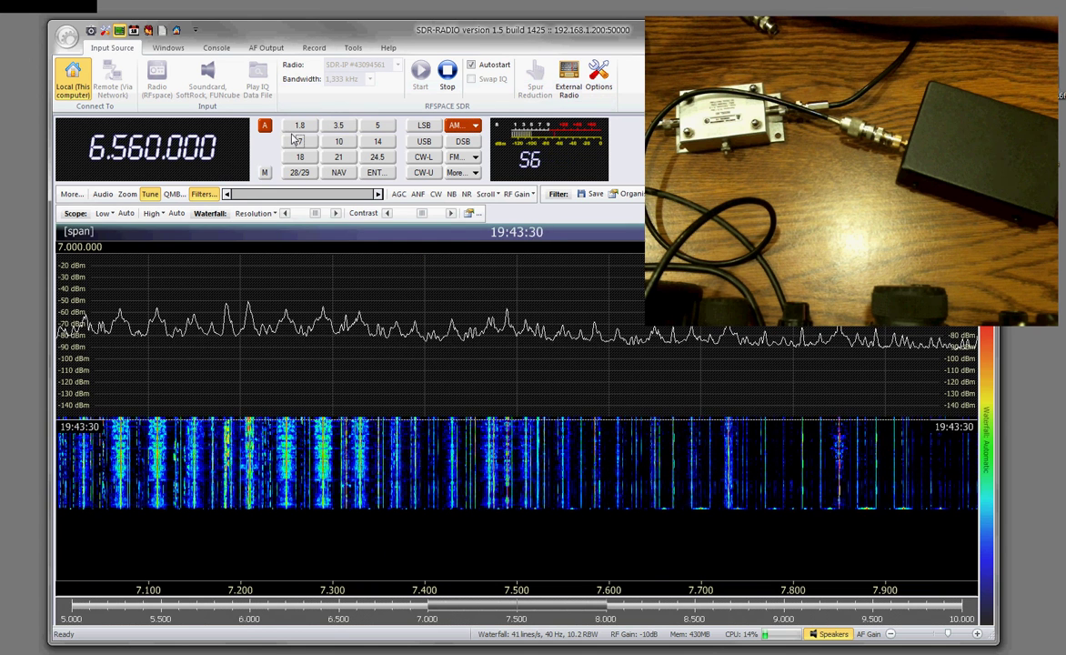
left_click(279, 521)
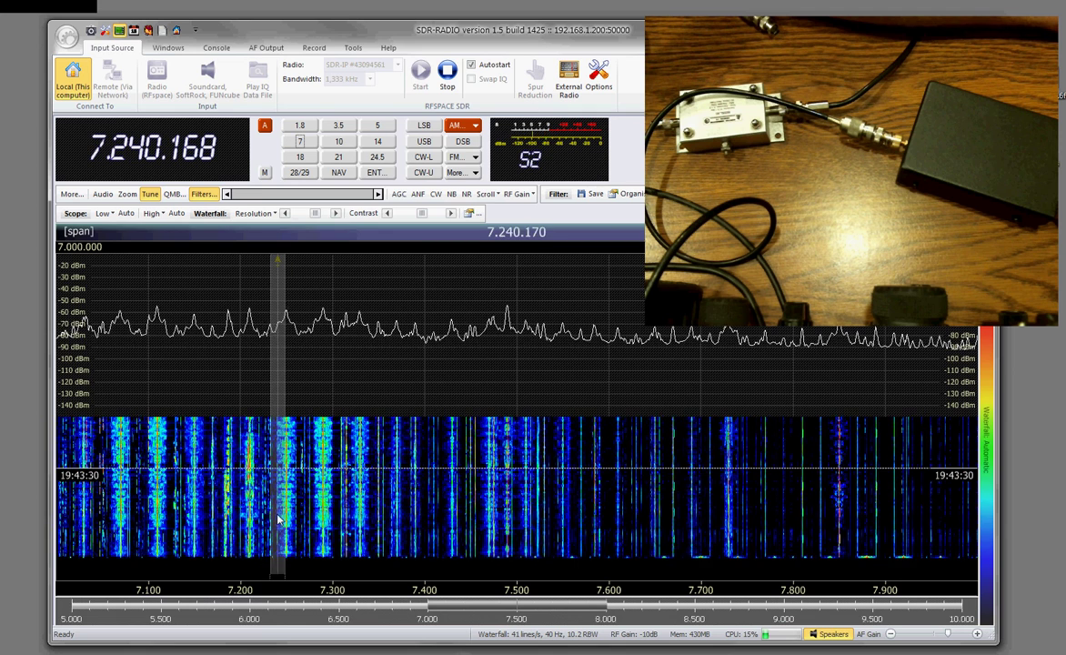
right_click(350, 488)
left_click(388, 372)
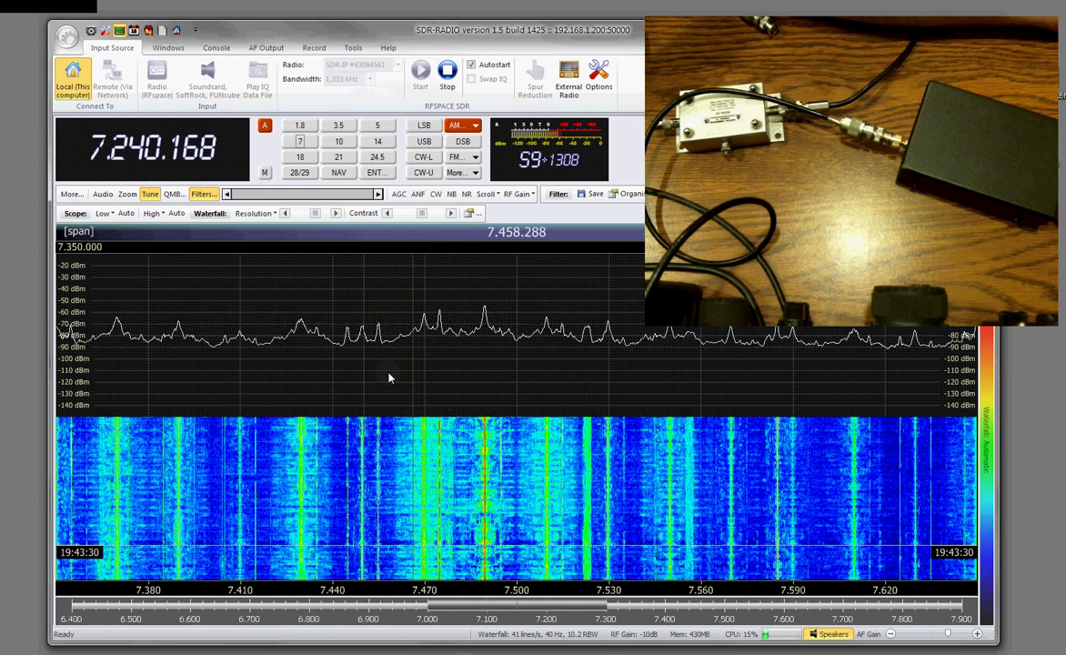